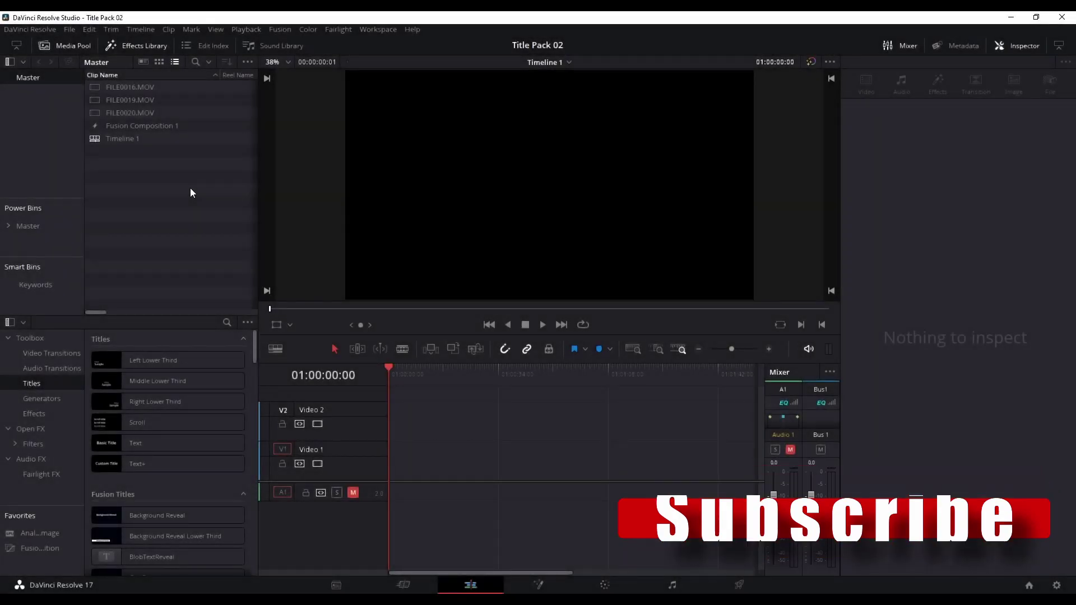
- Create Fusion Composition 2 from the Media Pool and drop it onto the Video 1 track
right_click(139, 211)
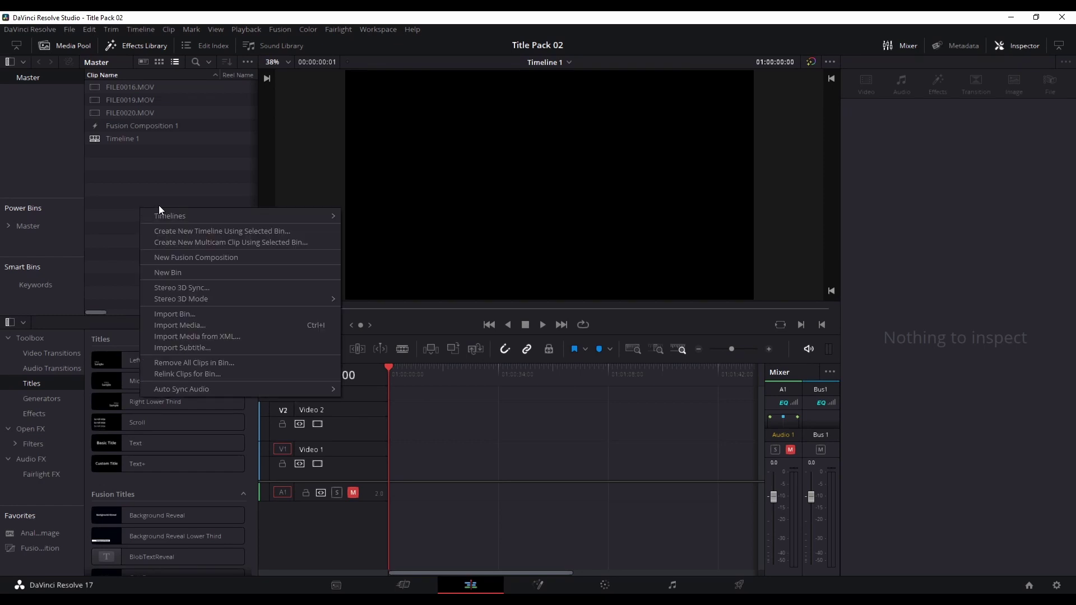
click(148, 181)
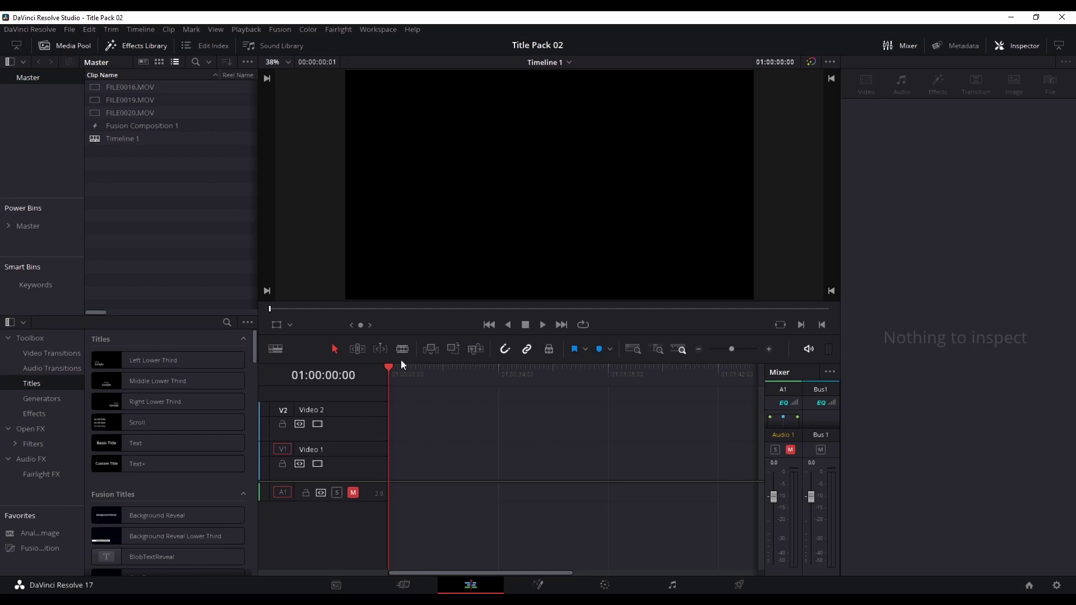
right_click(109, 193)
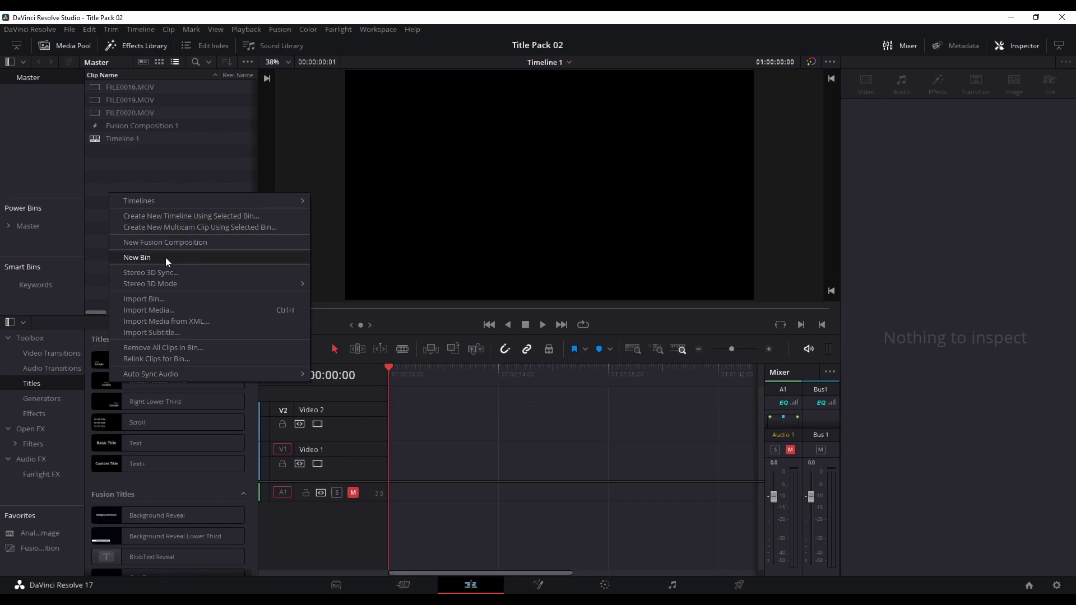
click(165, 243)
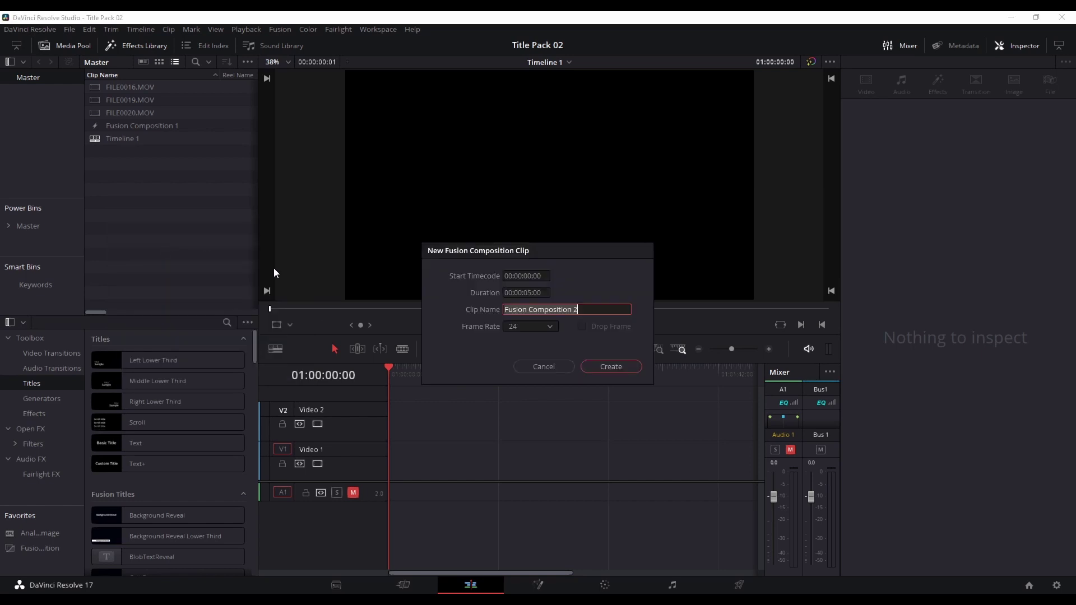
click(611, 367)
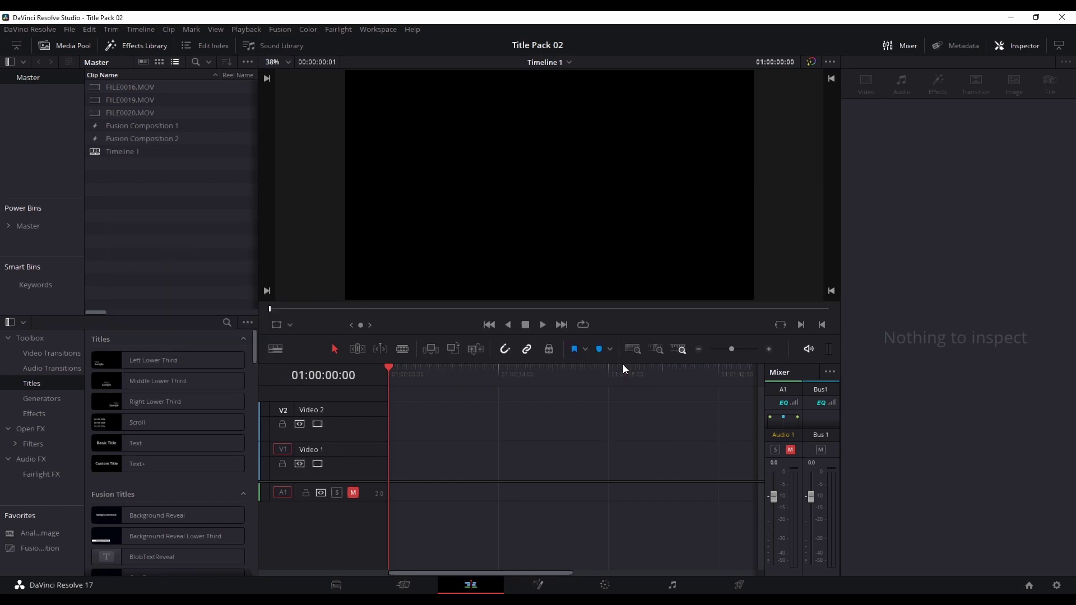
drag(123, 139, 415, 466)
drag(425, 368, 421, 369)
- Move MediaOut1 to the right and add Background and Ellipse nodes to the node graph
key(space)
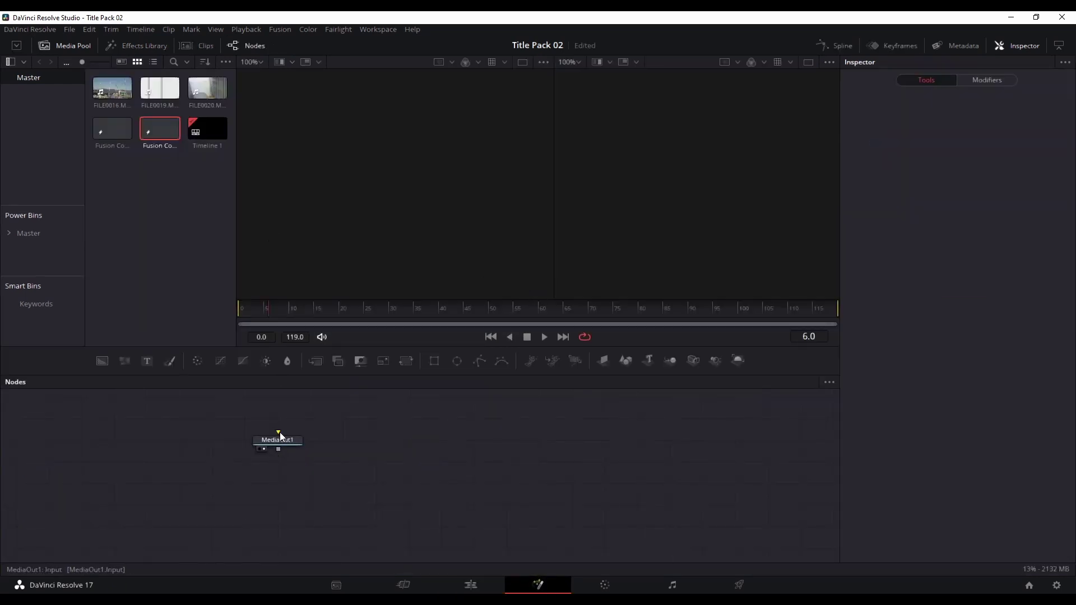
drag(274, 447, 671, 490)
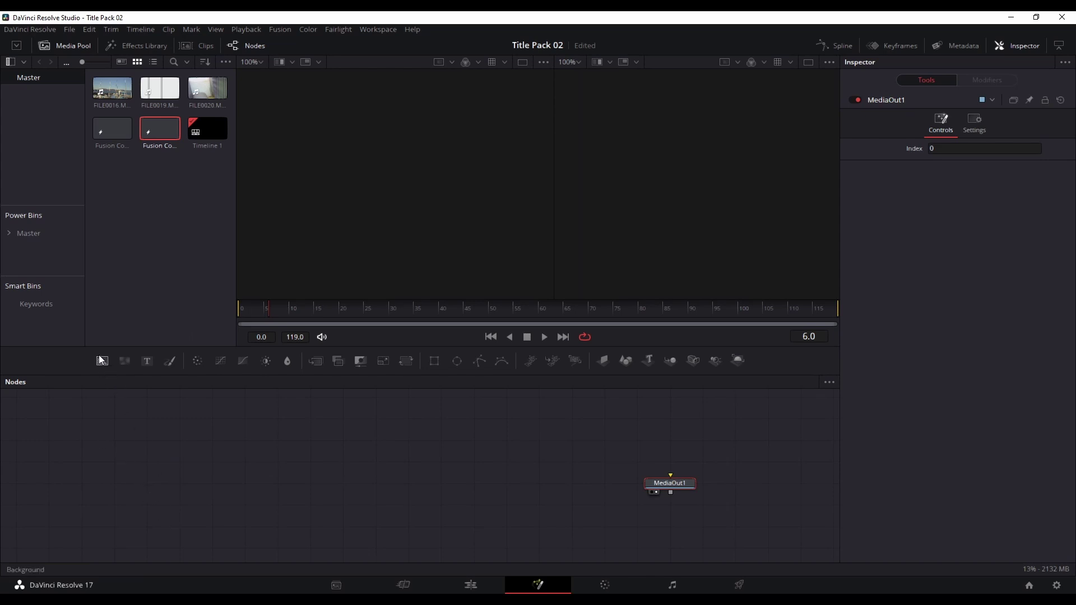
drag(101, 366, 188, 482)
drag(458, 360, 183, 489)
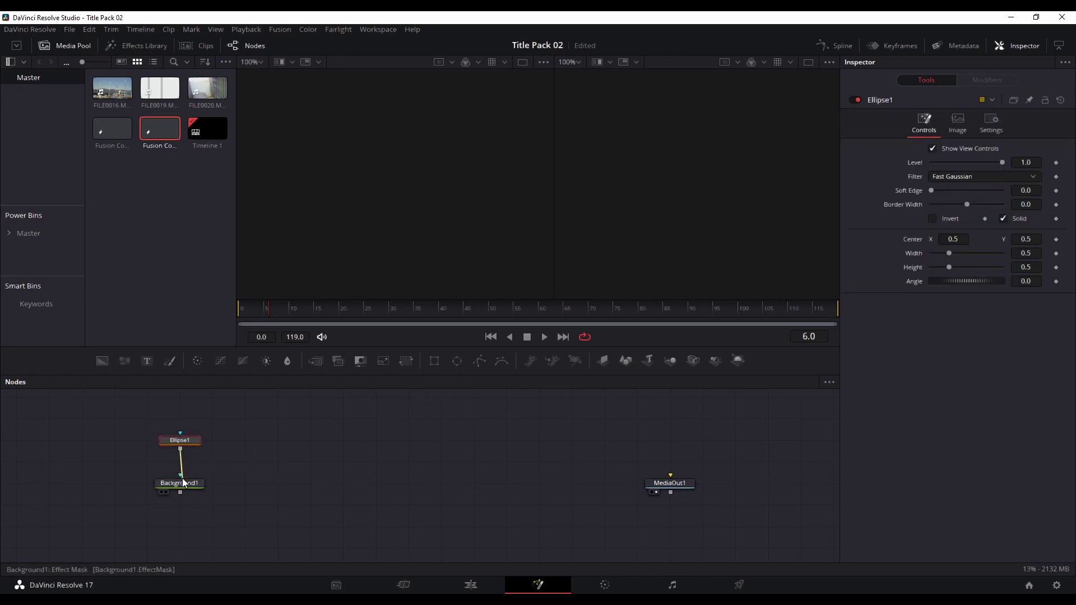
- View Background1 in the left viewer and set its colour to red (Red about 0.709)
click(179, 485)
key(1)
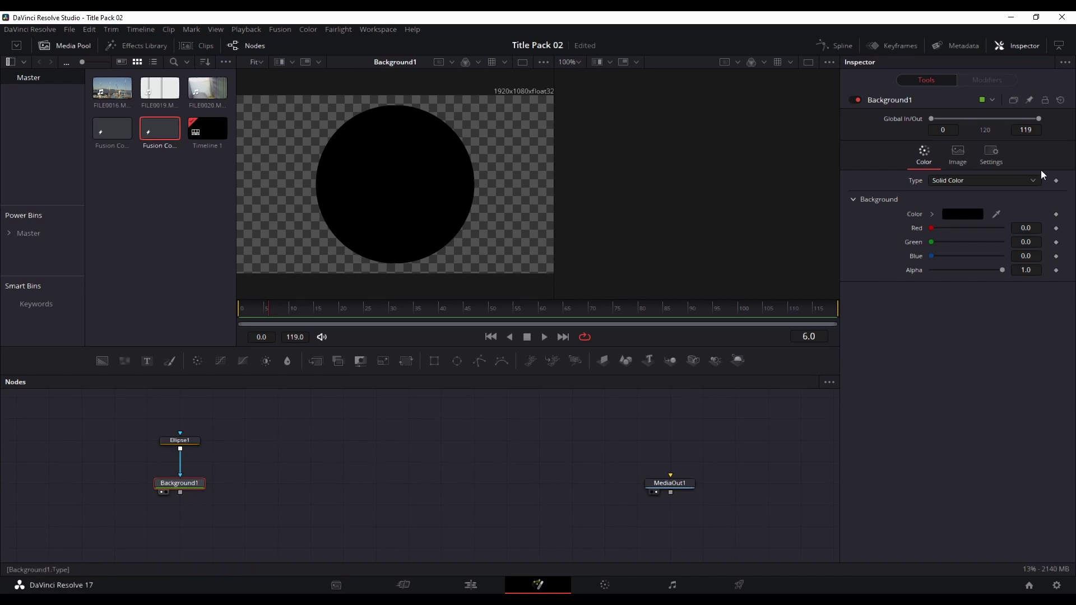
click(932, 228)
drag(946, 230, 982, 227)
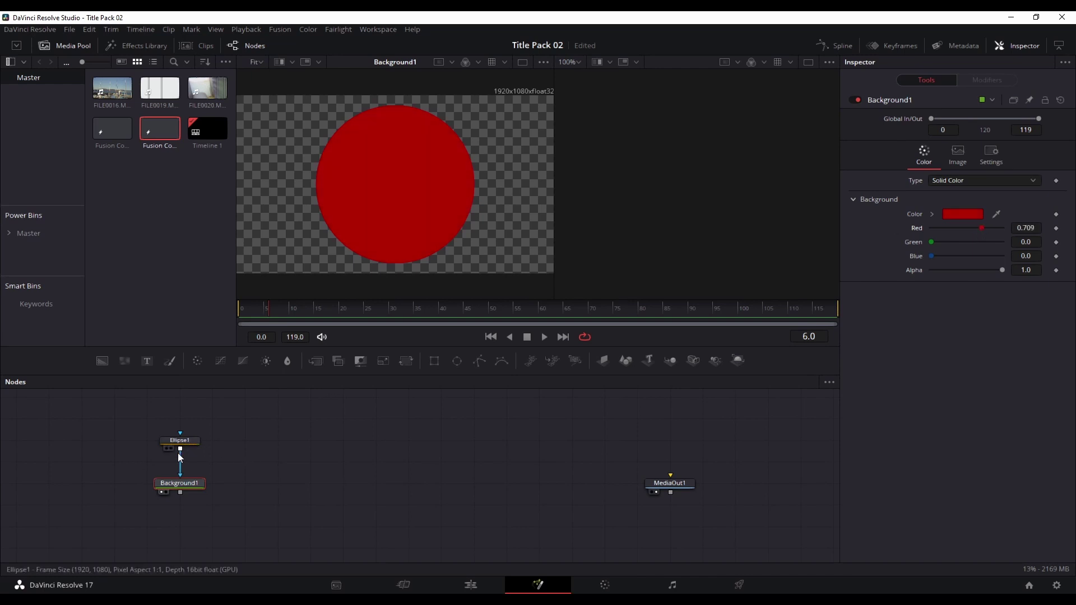
- Spread Ellipse1 higher and Background1 lower in the node graph, leaving Ellipse1 selected
mouse_move(180, 439)
mouse_down()
mouse_move(180, 405)
mouse_move(181, 417)
mouse_up()
drag(182, 486, 180, 505)
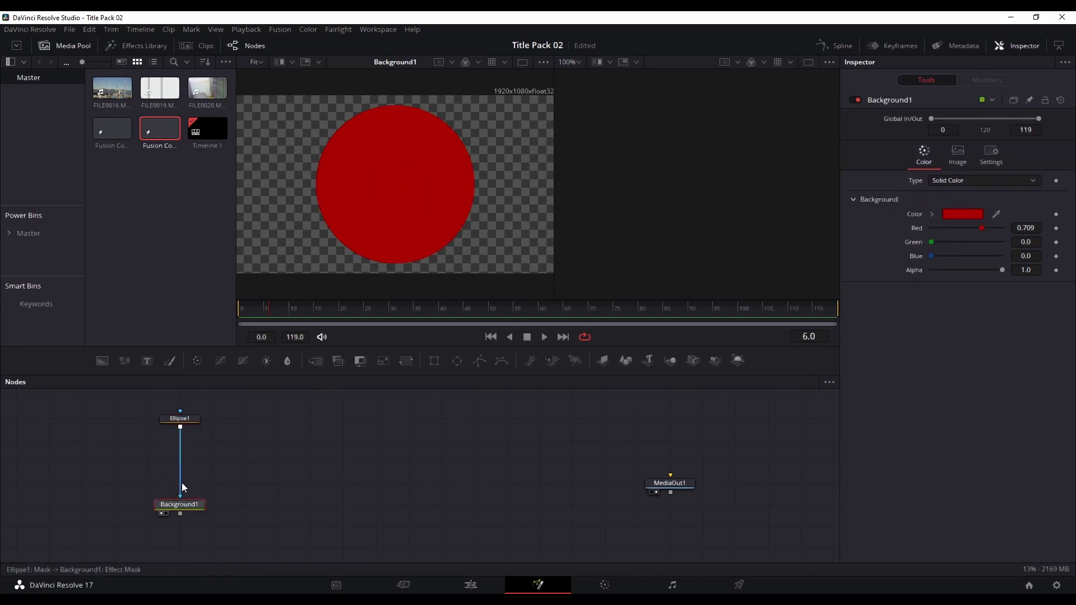
click(180, 424)
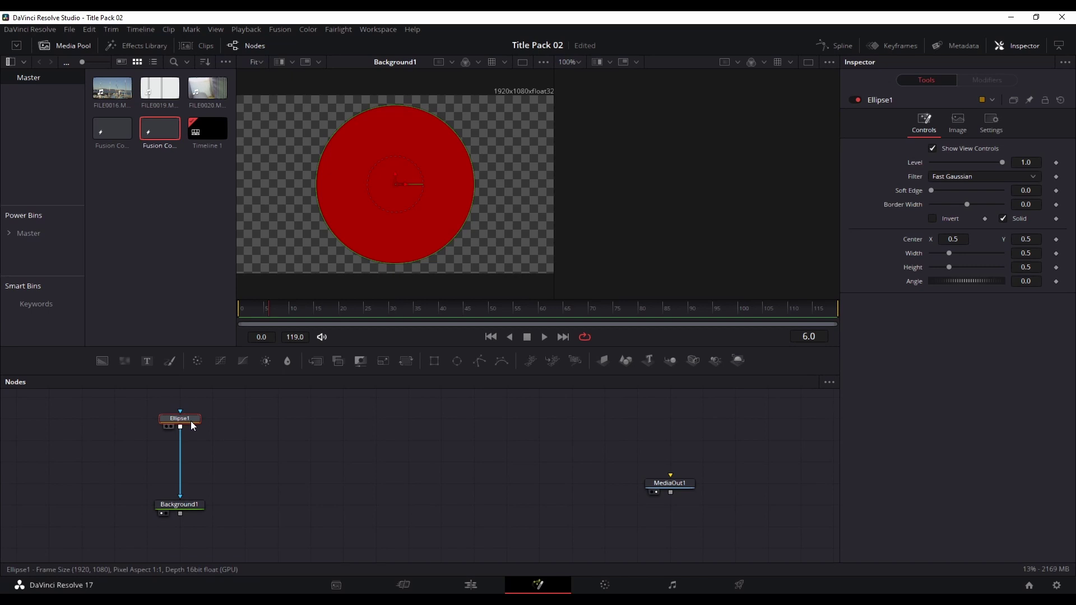
- Add a Duplicate node via tool search 'dupl' and connect Ellipse1's output into Duplicate1
key(shift+space)
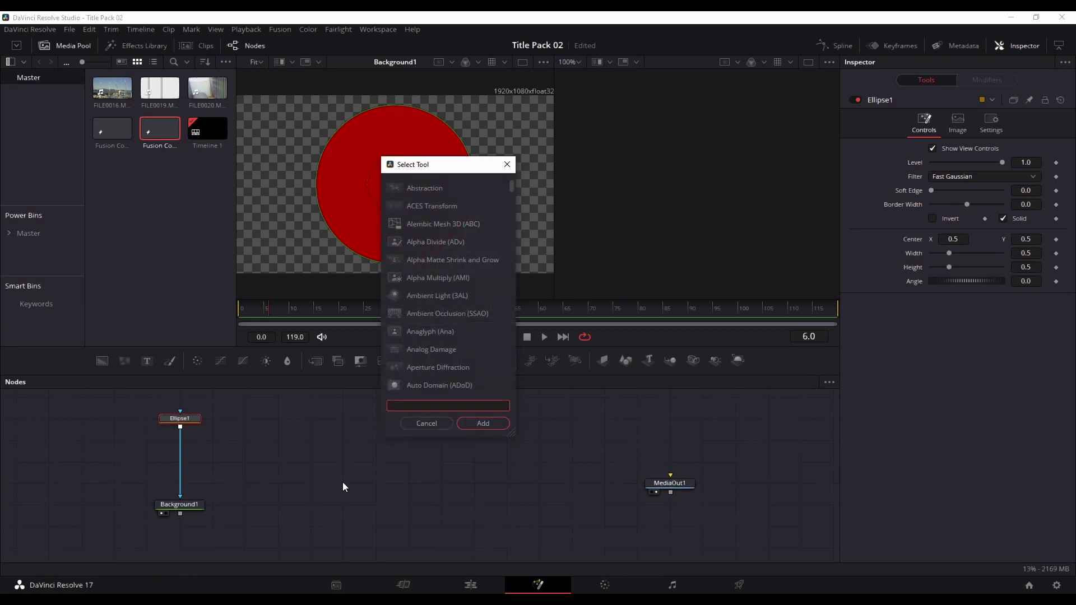
text(dupl)
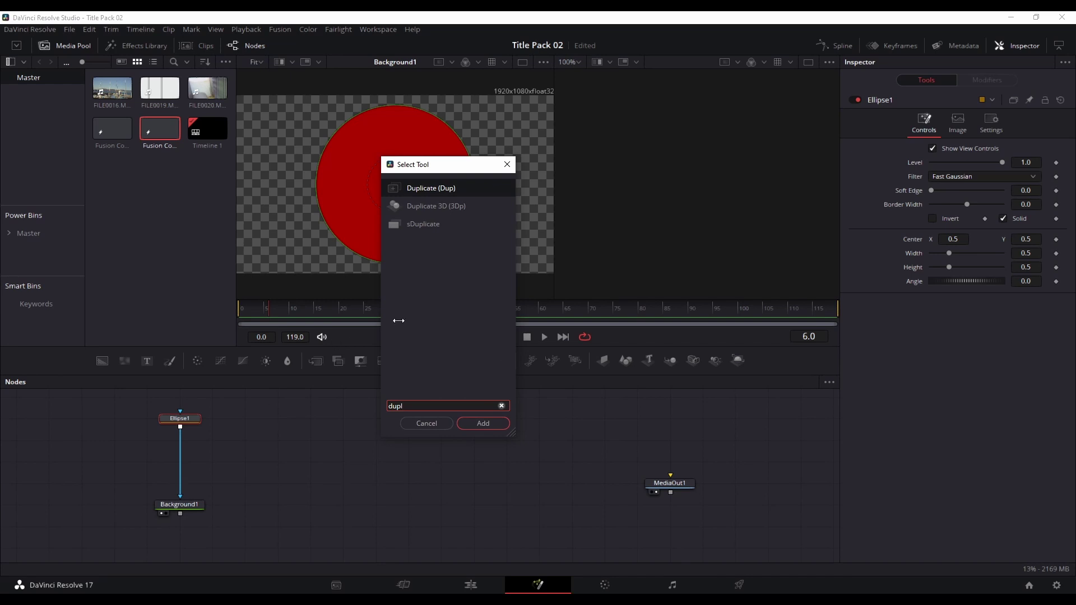
click(425, 188)
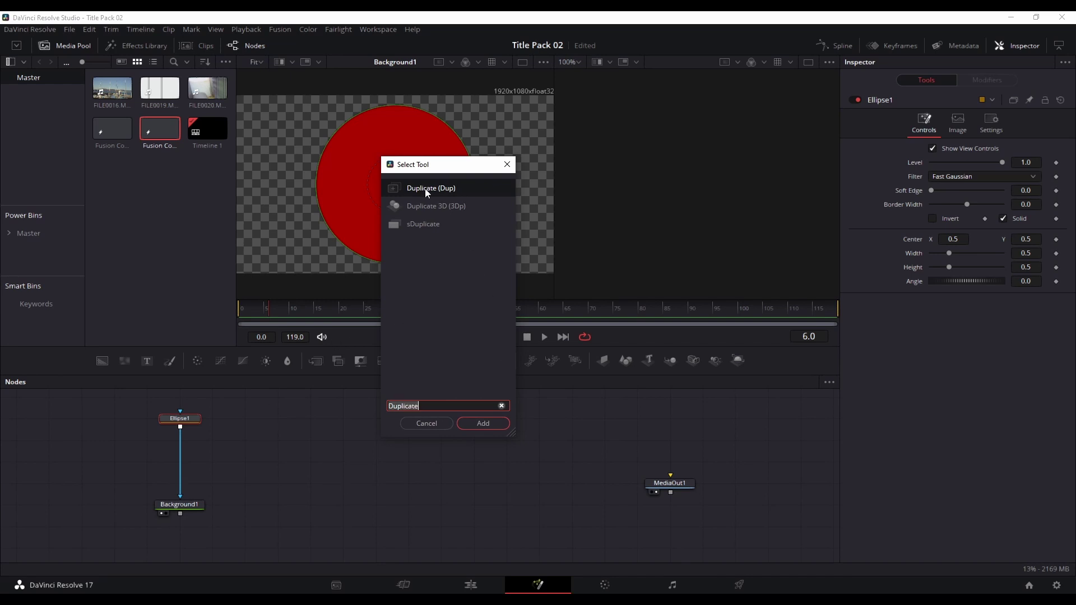
click(483, 423)
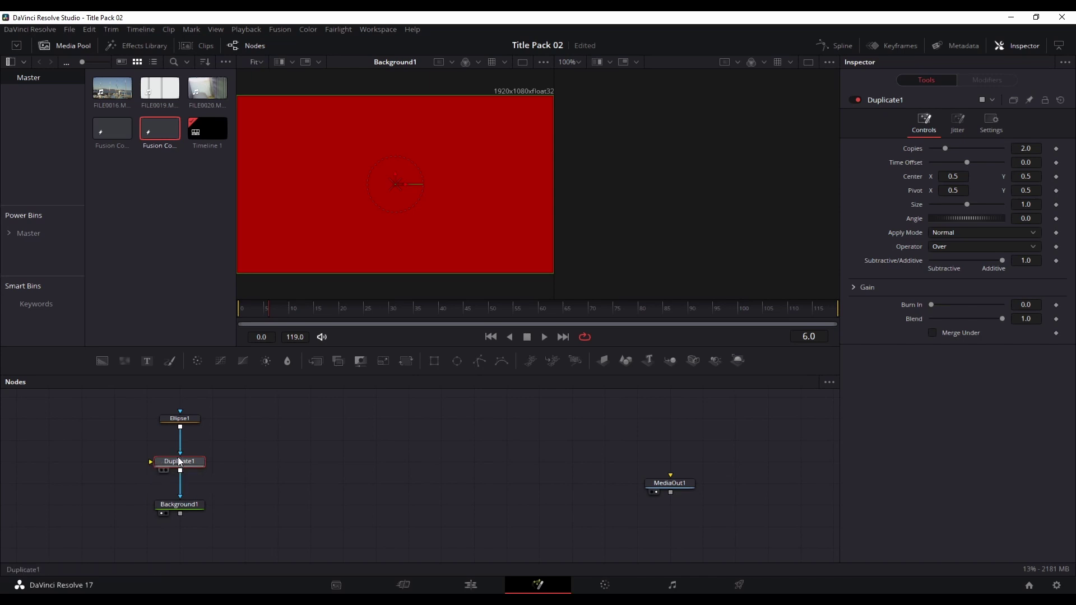
mouse_move(181, 454)
mouse_down()
mouse_move(176, 433)
mouse_move(180, 456)
mouse_up()
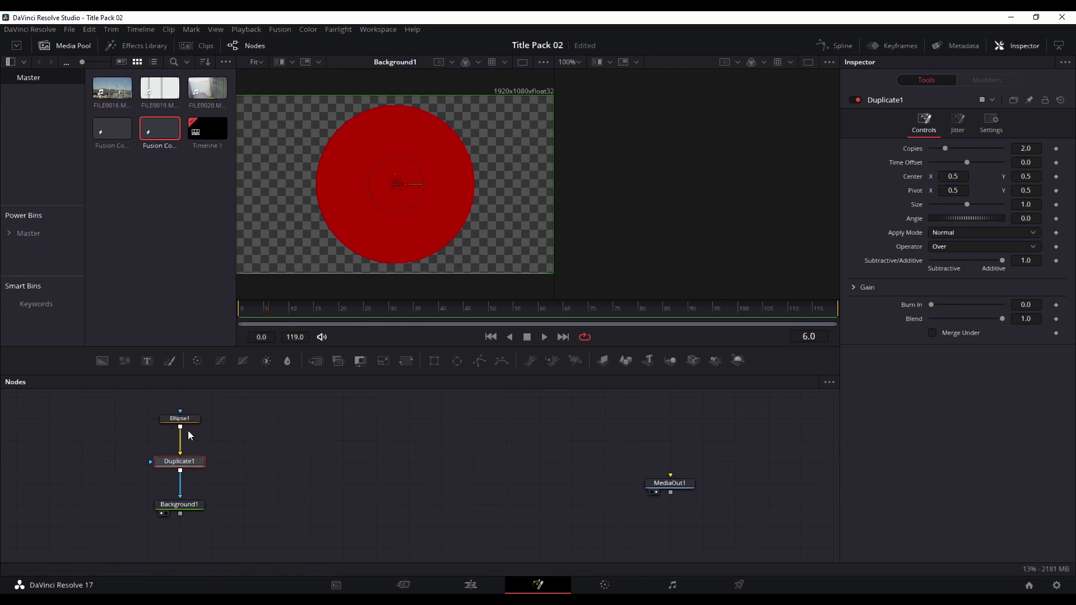
- Make Ellipse1 0.3 by 0.3 and move it left to about X 0.198
click(179, 418)
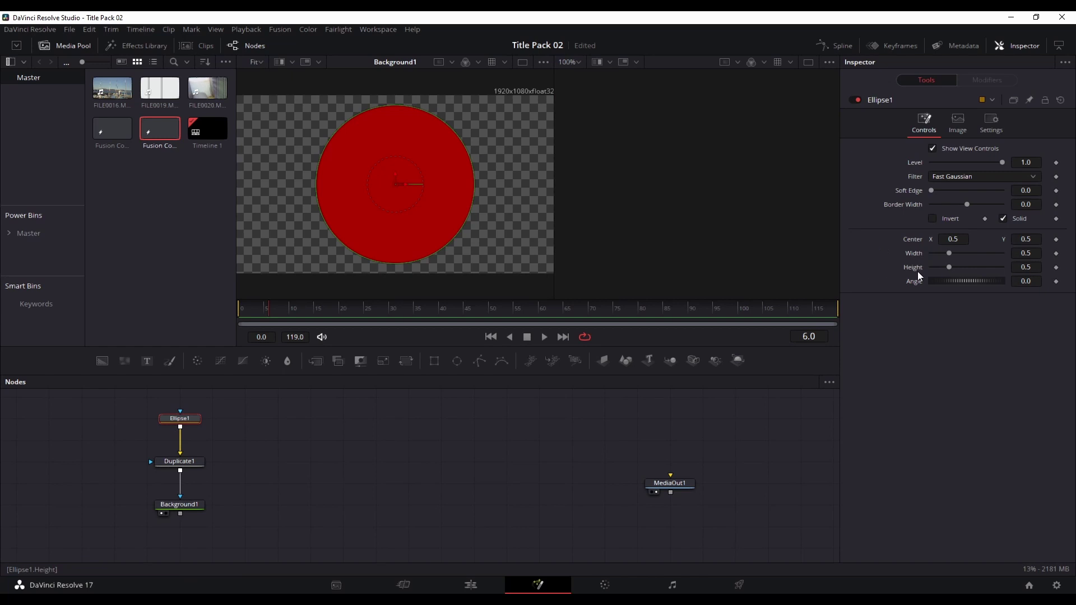
drag(395, 184, 336, 180)
drag(1025, 252, 997, 252)
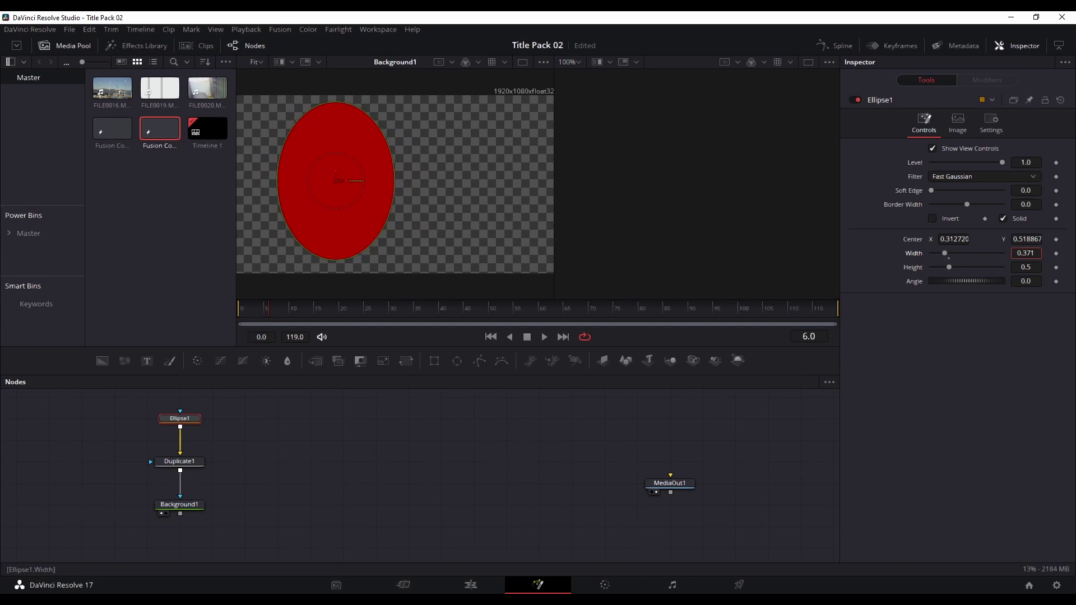
click(1029, 253)
text(0.3)
key(Tab)
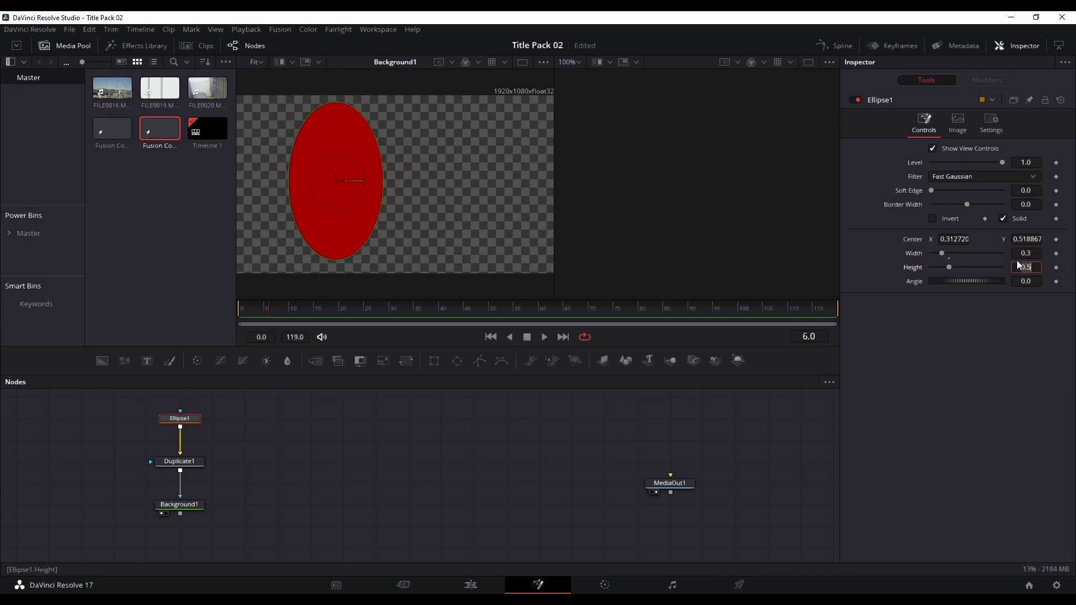
text(0.3)
key(Tab)
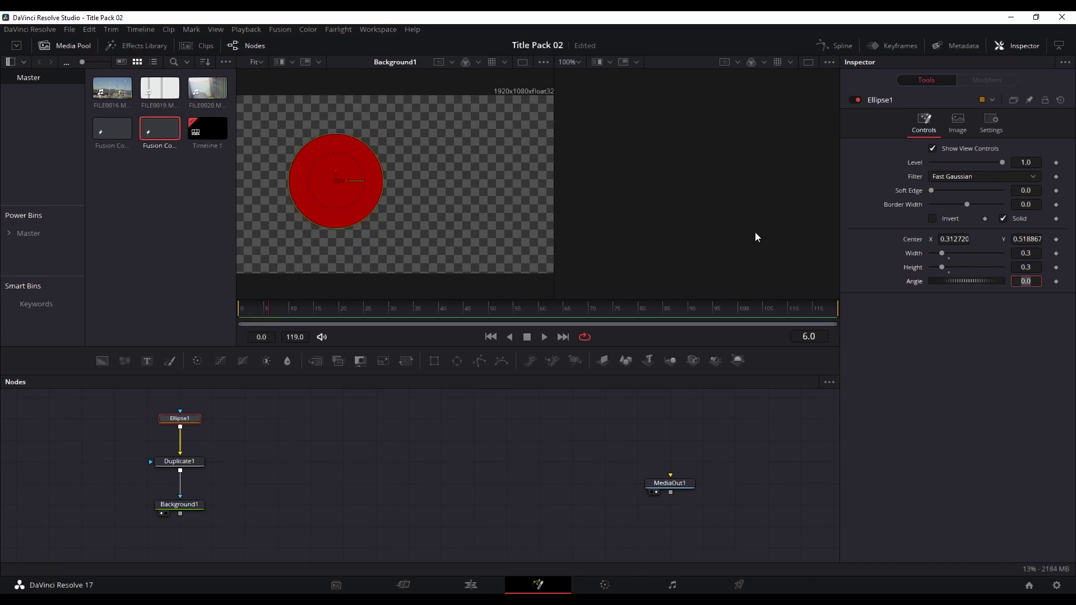
drag(344, 183, 308, 184)
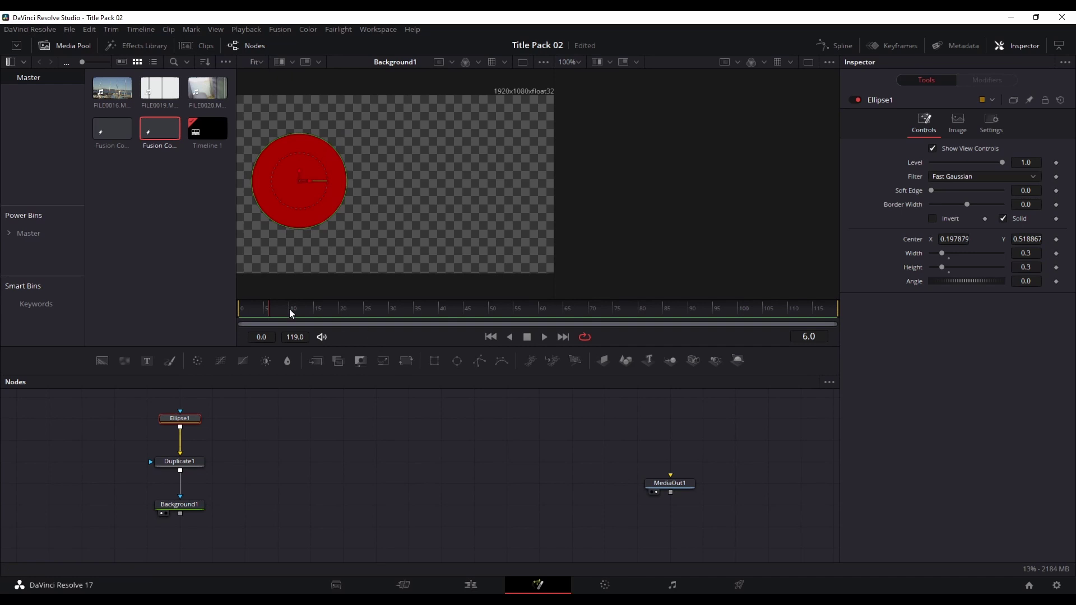
- Keyframe Ellipse1's width and height, setting both to 0 at frame 0
click(254, 310)
mouse_move(255, 317)
mouse_down()
mouse_move(300, 315)
mouse_move(237, 312)
mouse_up()
click(290, 308)
click(1056, 253)
click(1056, 267)
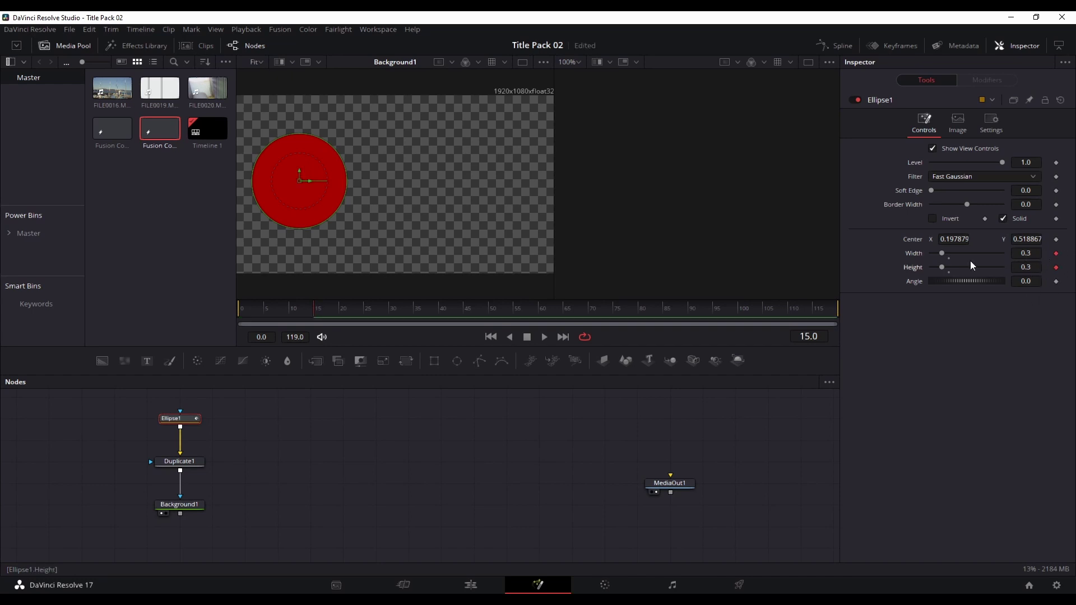
drag(274, 308, 213, 309)
click(1026, 253)
text(0)
key(Tab)
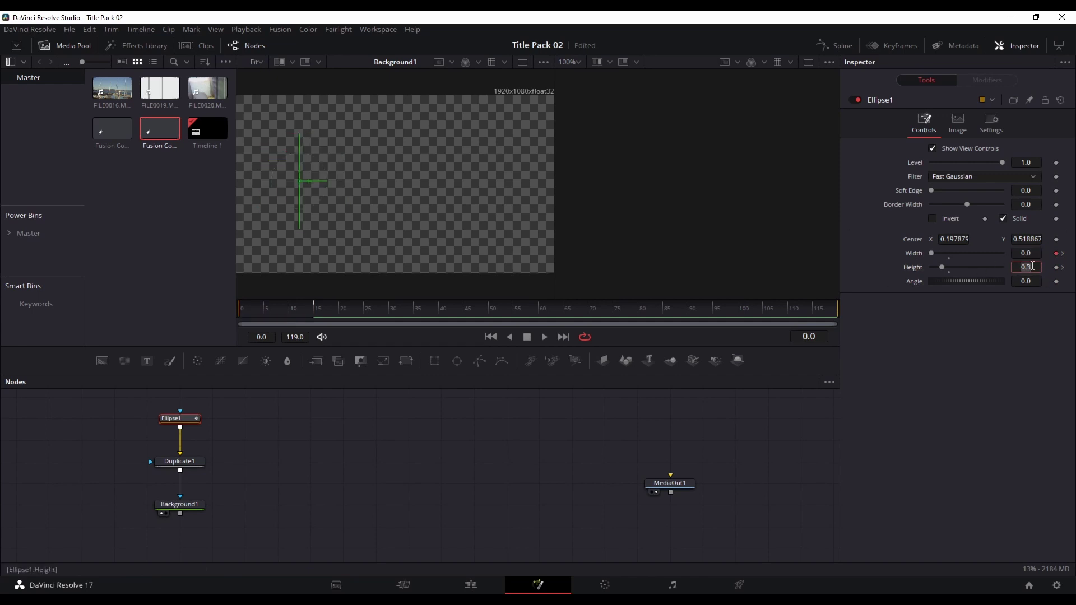
text(0)
key(Tab)
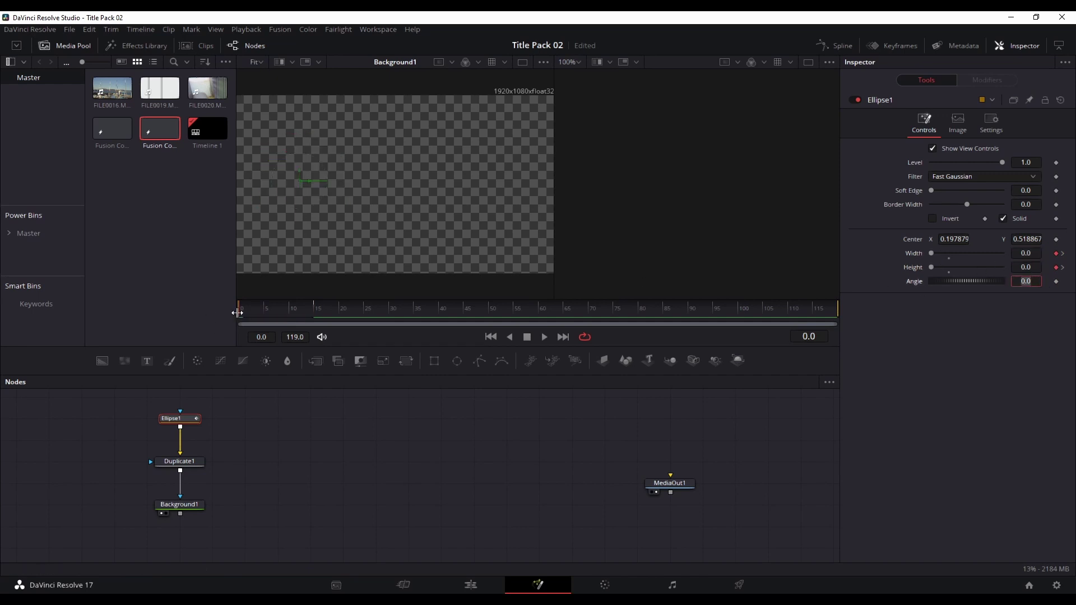
- Add width and height keyframes at 0.3 on frame 100
drag(237, 312, 738, 313)
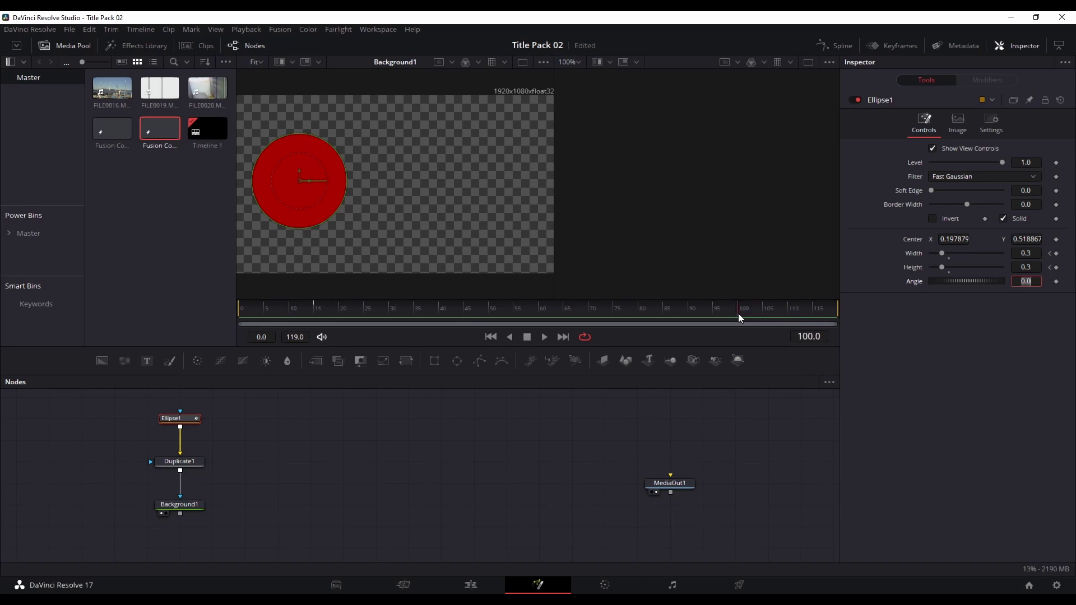
click(1056, 253)
click(1056, 267)
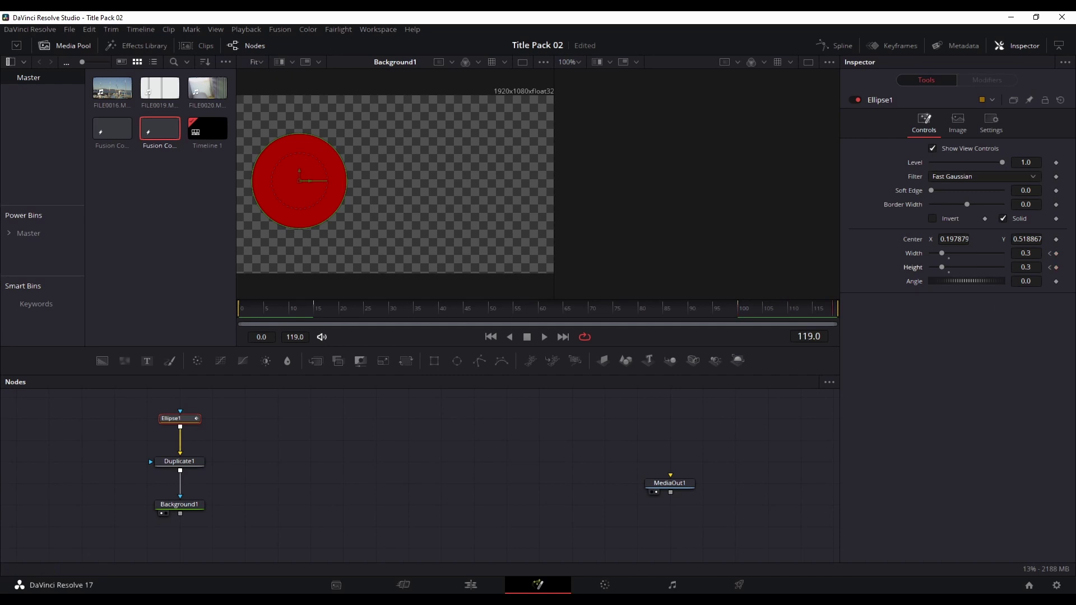
- Set width and height to 0 at the last frame and scrub to review the growth
click(1025, 253)
text(0)
click(1026, 267)
text(0)
key(Tab)
drag(250, 310, 753, 310)
drag(512, 310, 233, 317)
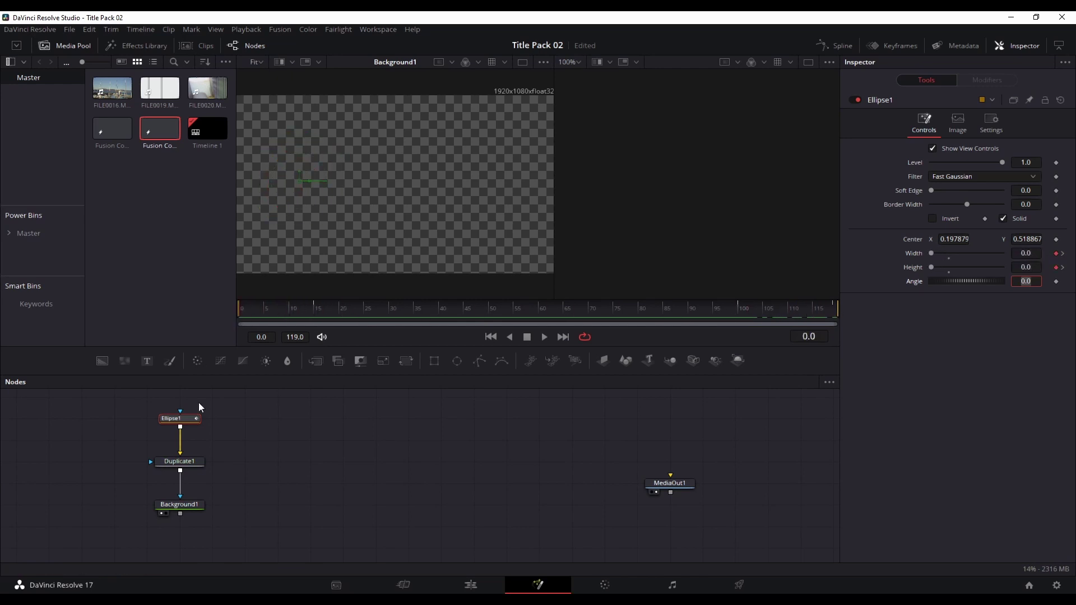
mouse_move(352, 311)
mouse_down()
mouse_move(315, 311)
mouse_move(580, 316)
mouse_move(372, 304)
mouse_up()
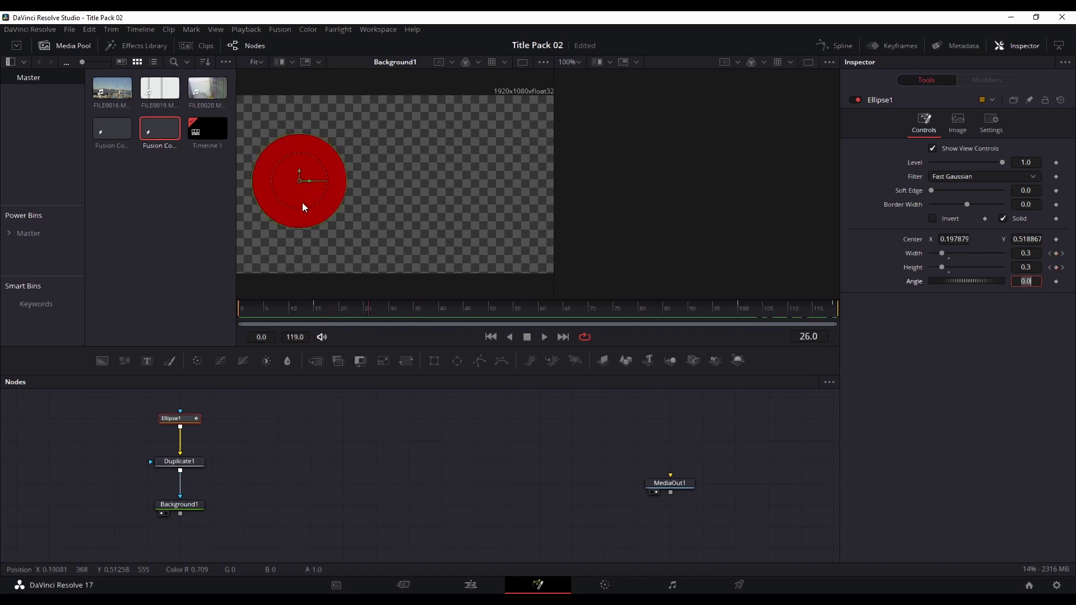
- Set Duplicate1 to 20 copies of the circle
click(183, 463)
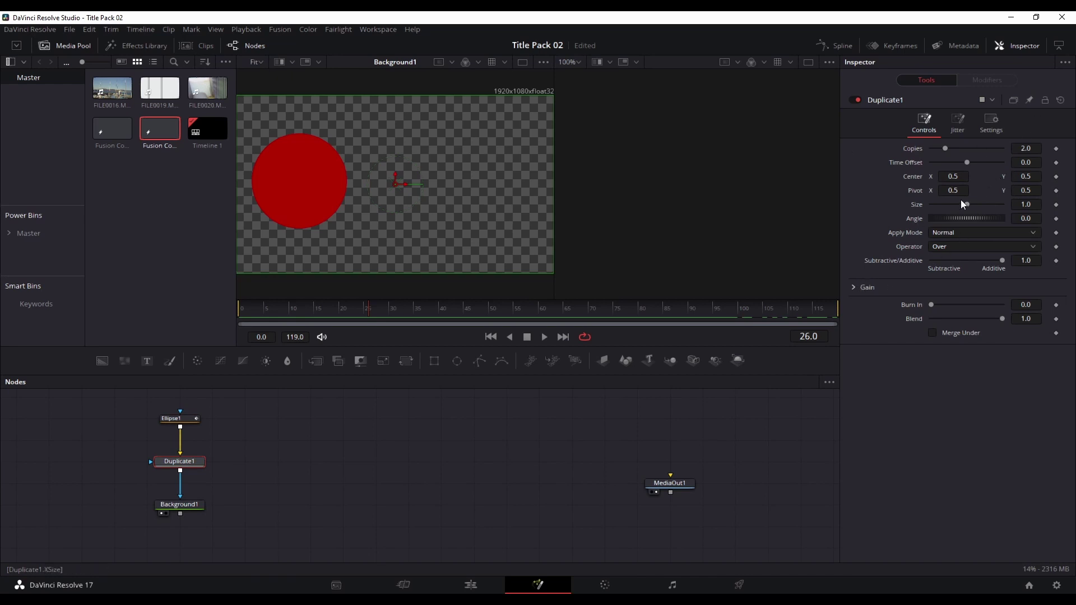
key(Tab)
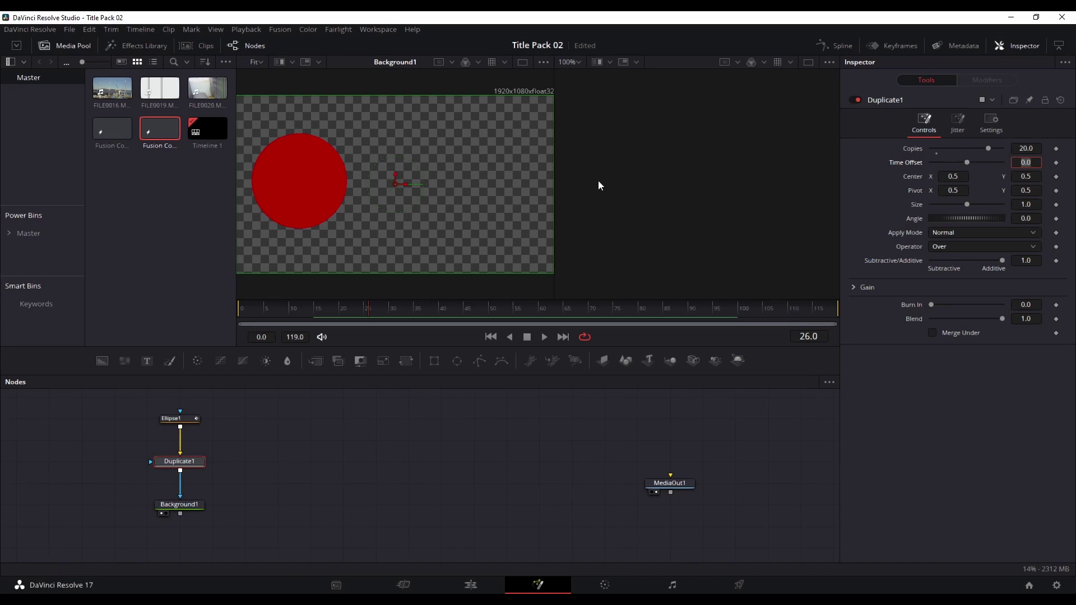
drag(285, 308, 321, 308)
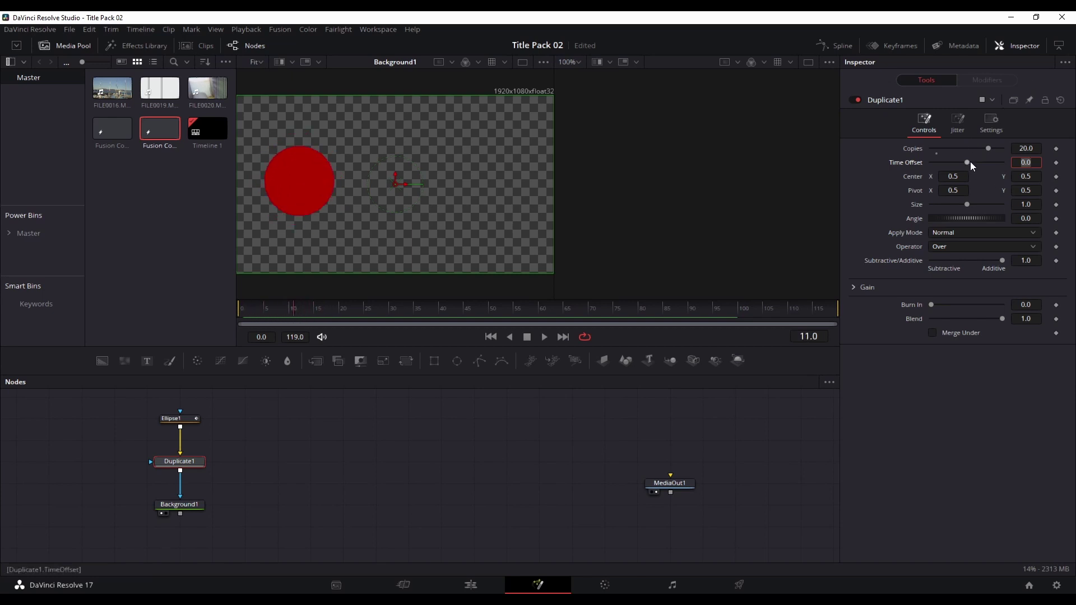
- Give the copies a -3 frame time offset and spread them right to Center X 0.734
drag(970, 161, 956, 160)
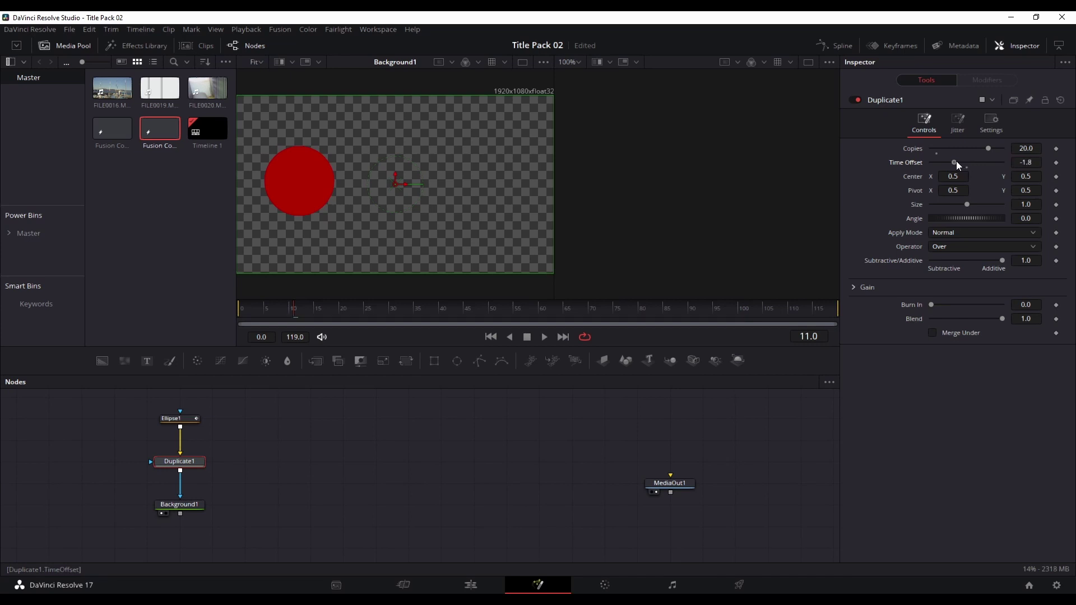
click(1025, 163)
text(-3)
key(Tab)
drag(271, 307, 294, 308)
key(Return)
drag(951, 177, 1002, 177)
- Preview the copies, then set Duplicate1 Center X to 0.698 and Center Y to 0.543
mouse_move(287, 311)
mouse_down()
mouse_move(264, 310)
mouse_move(295, 311)
mouse_up()
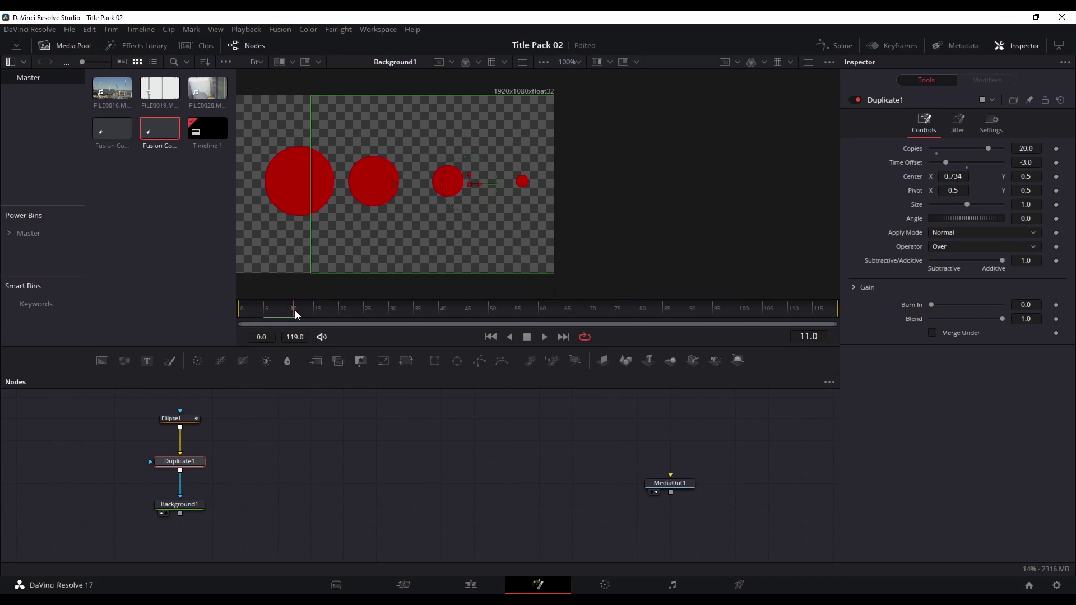
drag(303, 304, 416, 307)
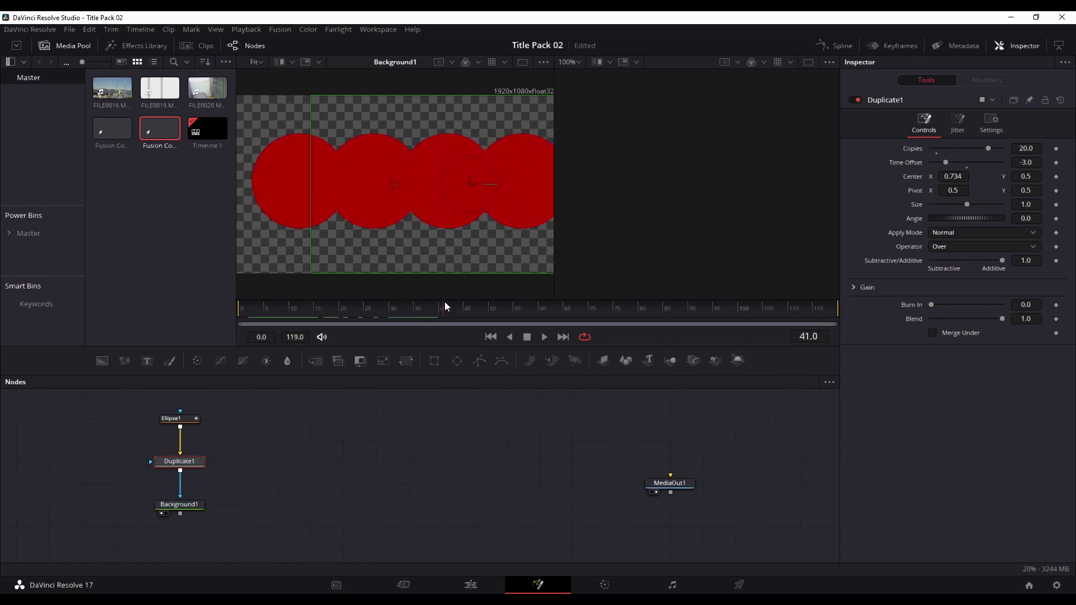
drag(514, 309, 637, 308)
mouse_move(960, 176)
mouse_down()
mouse_move(894, 177)
mouse_move(997, 176)
mouse_move(871, 177)
mouse_move(1000, 176)
mouse_move(970, 177)
mouse_up()
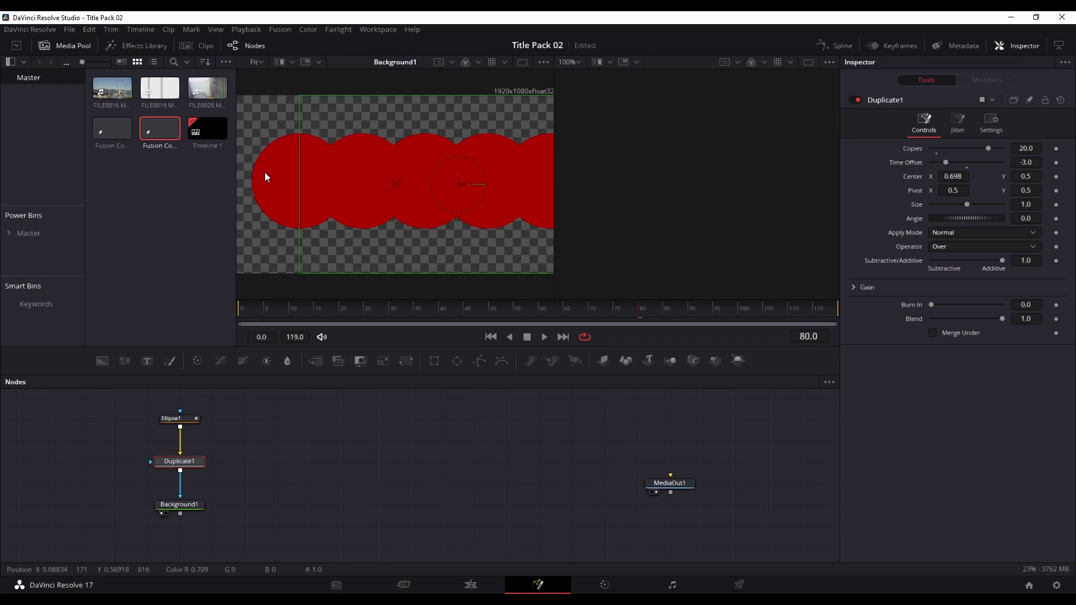
drag(1024, 178, 1043, 178)
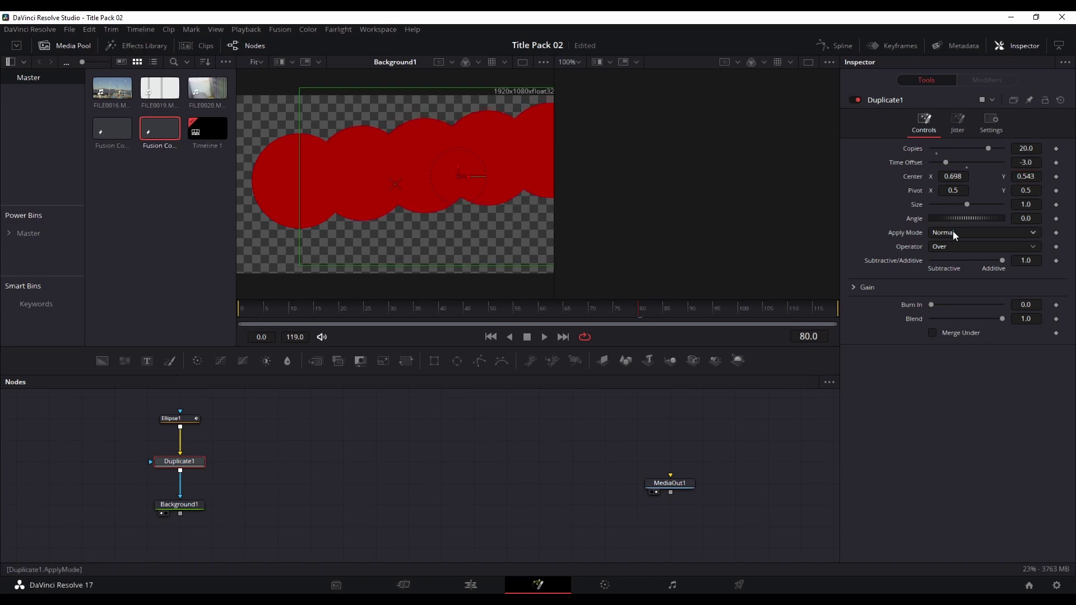
- Jitter the copies' centers to X 0.302 and Y 0.713, reseeding several times
click(958, 125)
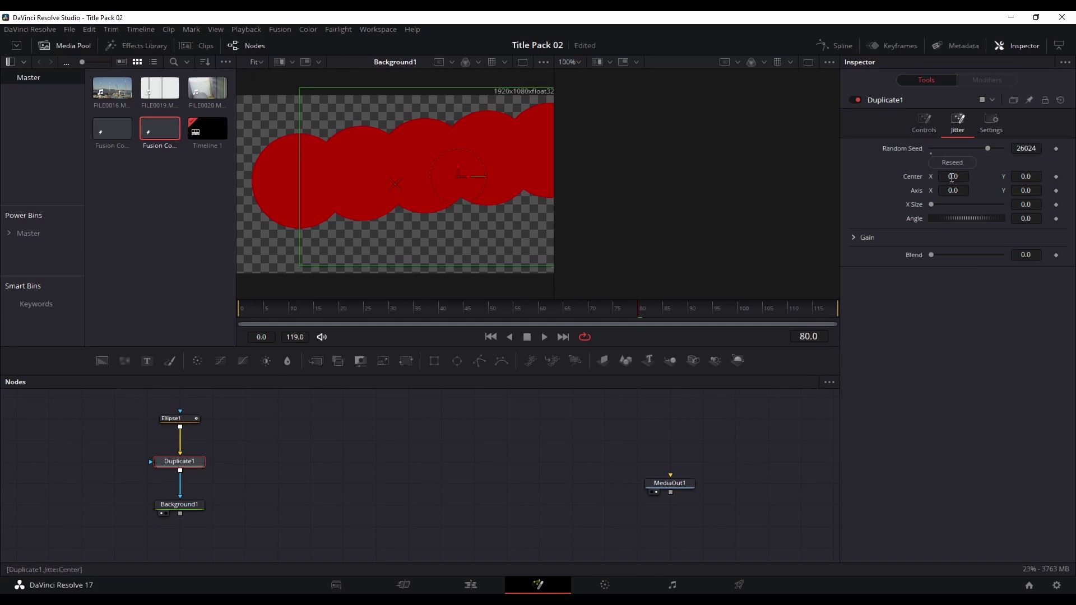
drag(951, 176, 984, 177)
click(1026, 176)
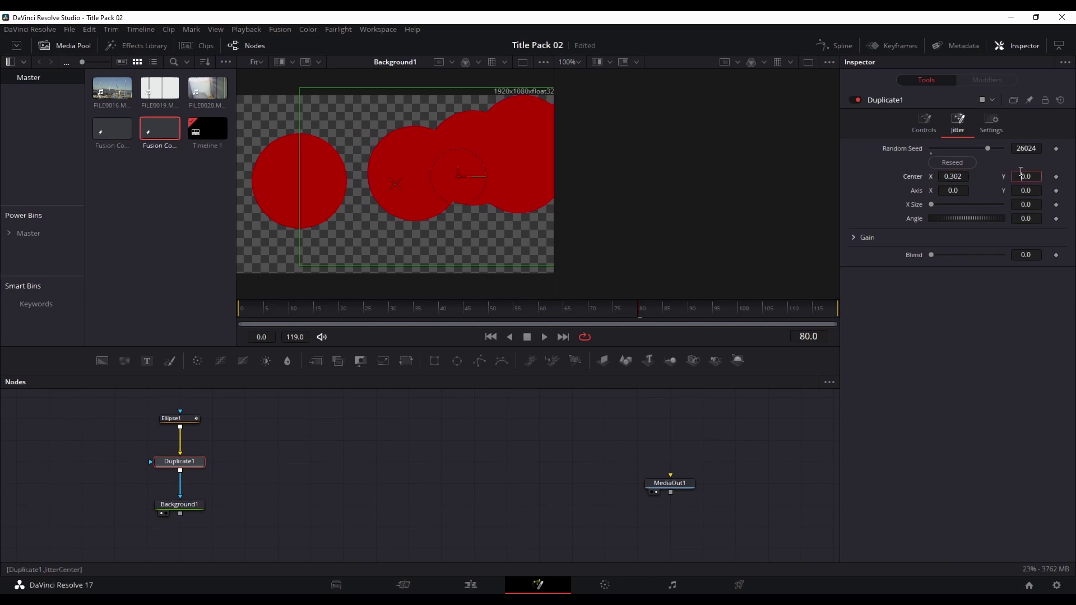
mouse_move(1025, 177)
mouse_down()
mouse_move(1070, 176)
mouse_move(1016, 176)
mouse_up()
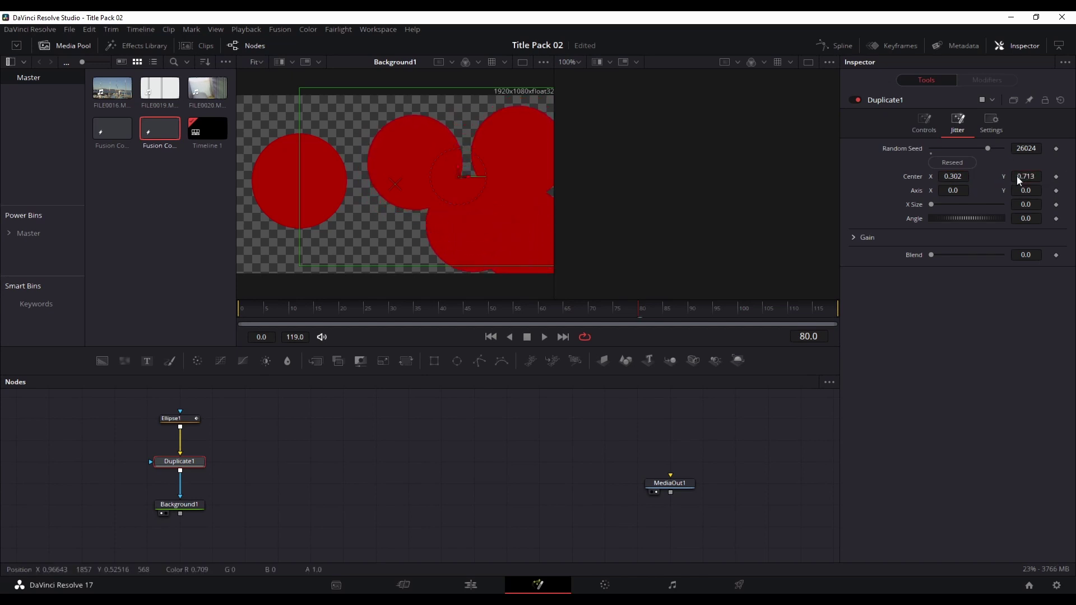
click(953, 162)
click(952, 162)
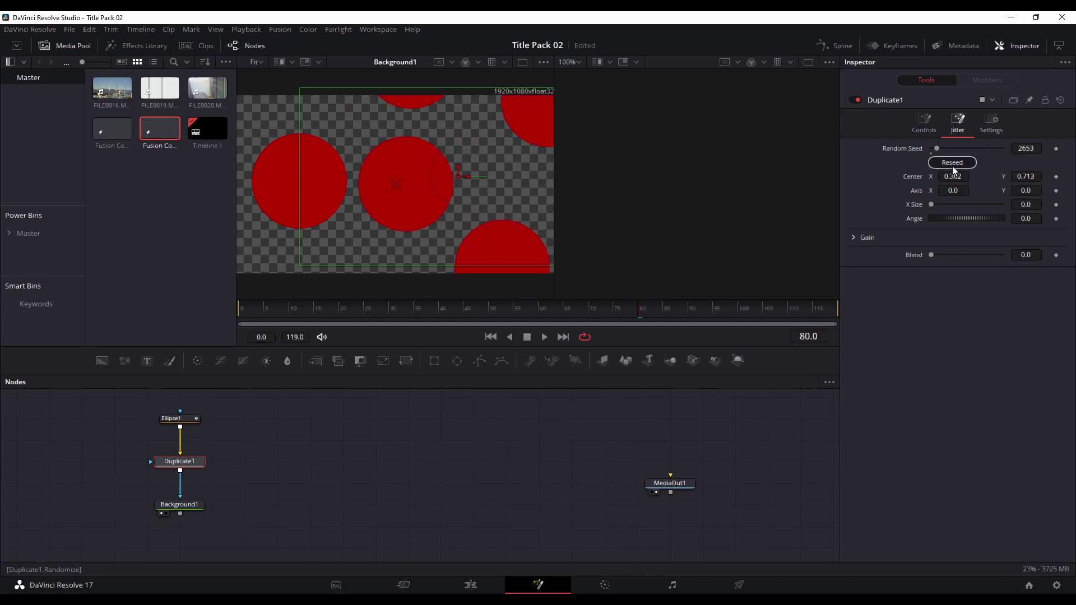
click(952, 165)
click(951, 159)
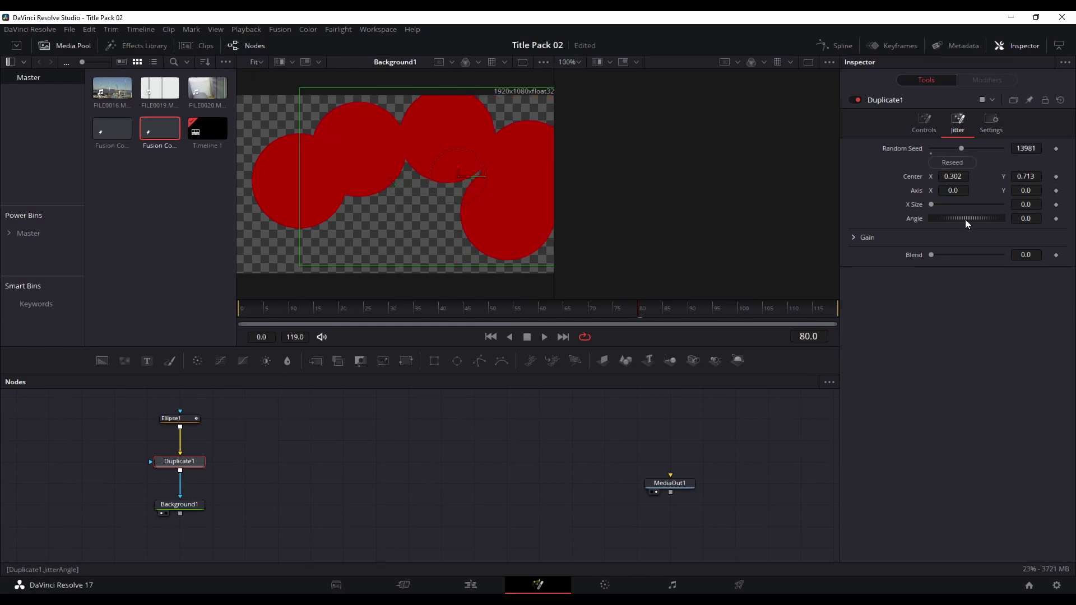
- Raise the X Size jitter to 0.48 and preview the scattered circles around frame 22
drag(933, 206, 950, 205)
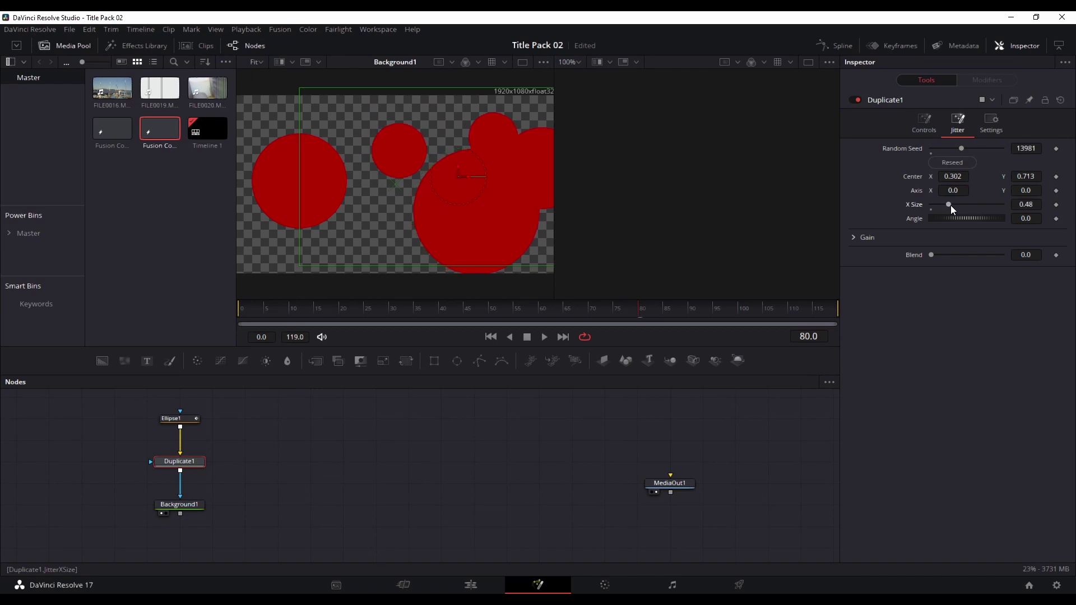
drag(434, 307, 328, 308)
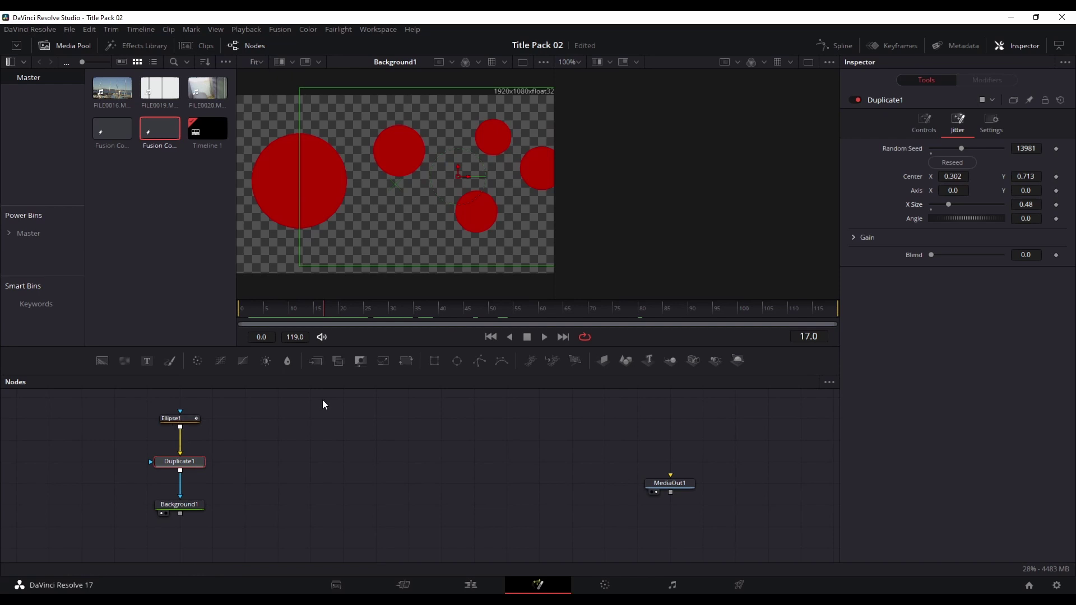
drag(412, 314, 351, 312)
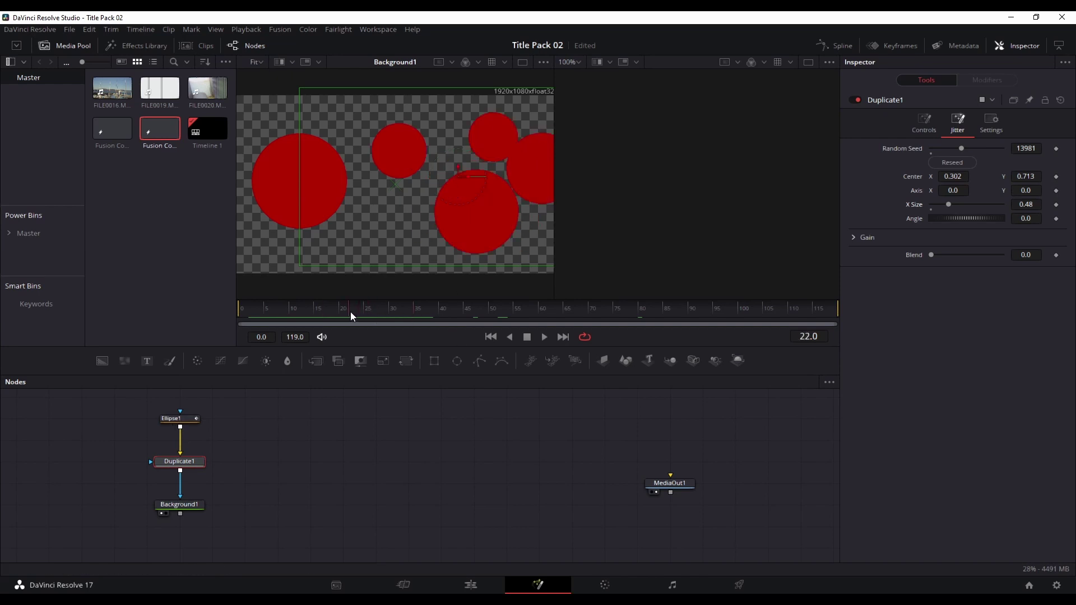
- Set Ellipse1's Soft Edge to about 0.03 and scrub to check the softened circles
click(185, 423)
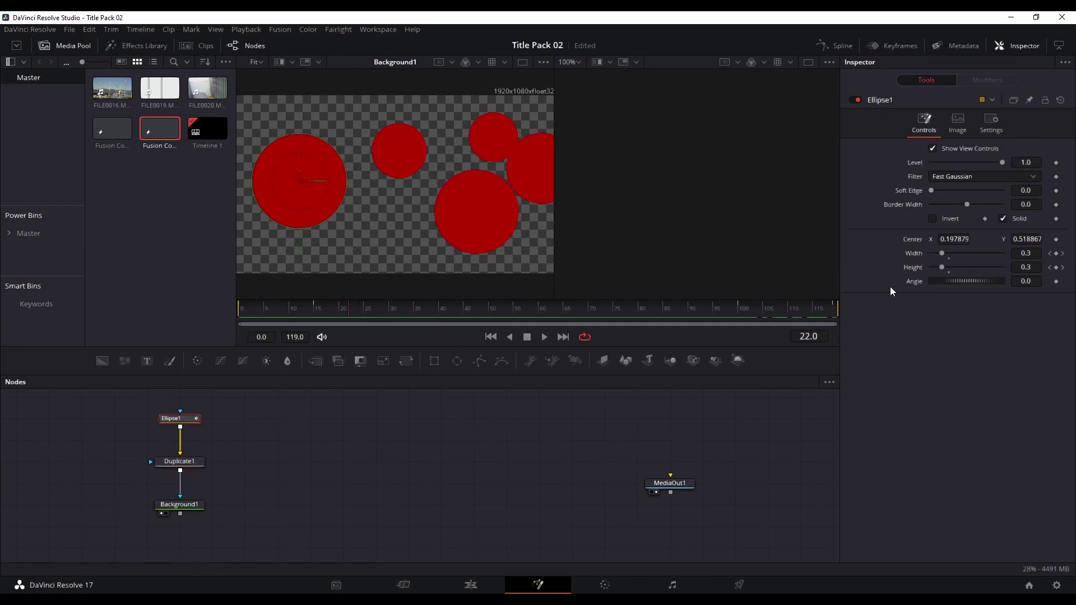
drag(928, 191, 939, 193)
drag(321, 314, 387, 319)
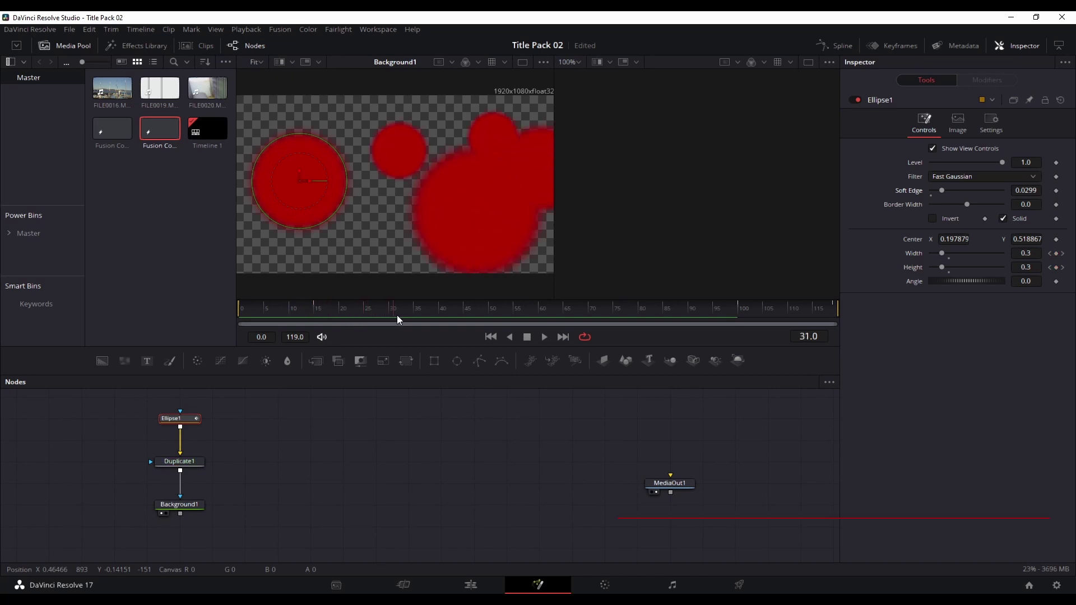